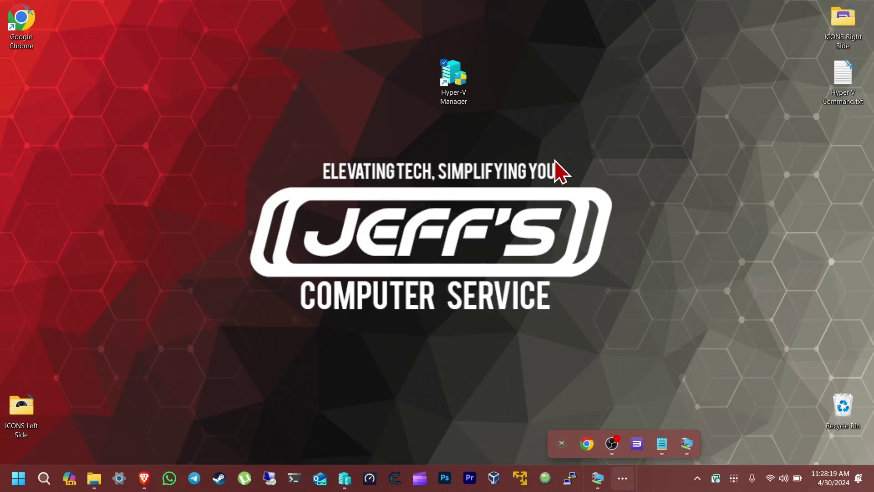
- Dismiss the taskbar overflow popup and bring the Windows 10 VM on GAMESTATIONV2 forward
{"action": "left_click", "coordinate": [575, 142]}
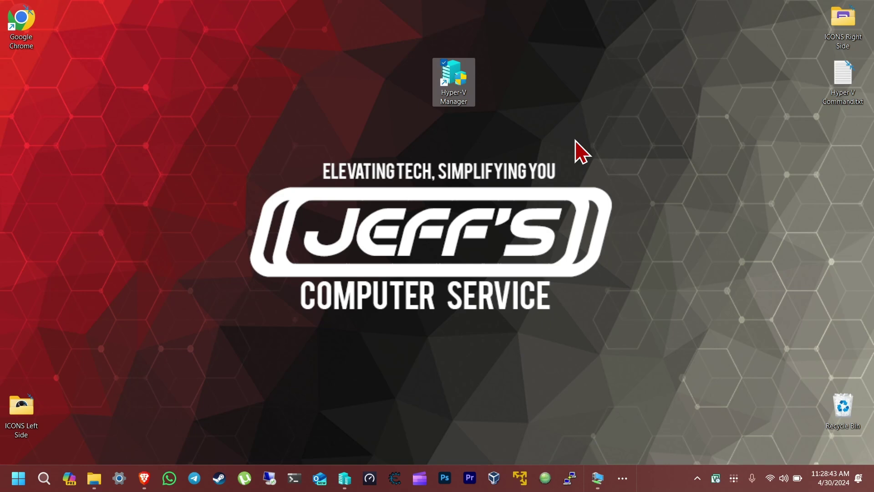
{"action": "left_click", "coordinate": [602, 478]}
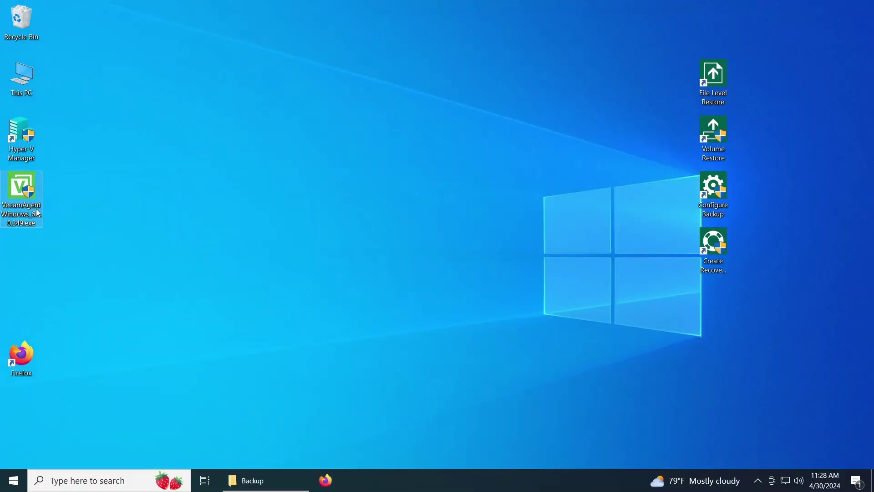
- Point out the desktop Veeam shortcuts and browse the Veeam folder in the Start menu's app list
{"action": "left_click_drag", "start_coordinate": [649, 46], "coordinate": [671, 204]}
{"action": "left_click", "coordinate": [11, 482]}
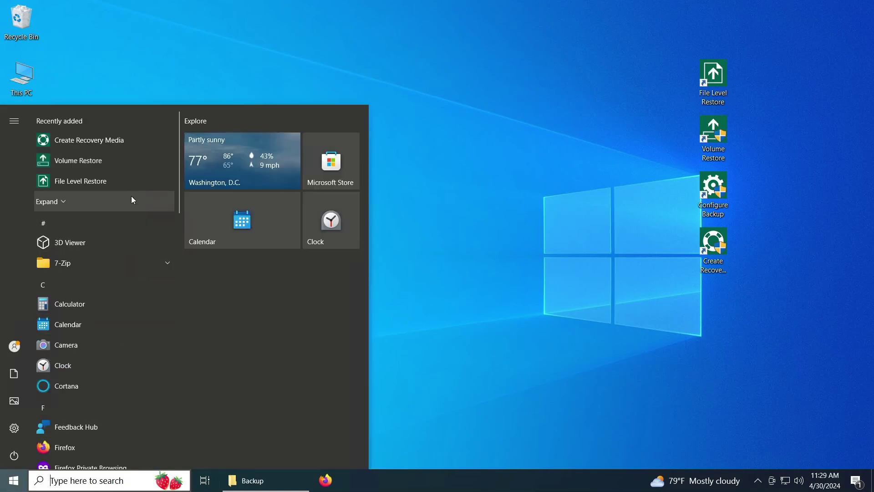
{"action": "scroll", "coordinate": [128, 210], "scroll_direction": "down", "scroll_amount": 5}
{"action": "scroll", "coordinate": [127, 331], "scroll_direction": "down", "scroll_amount": 10}
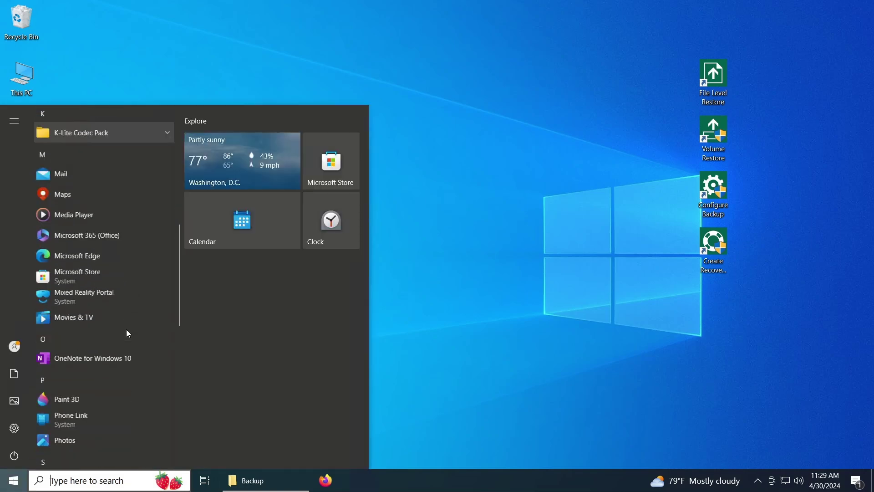
{"action": "scroll", "coordinate": [128, 333], "scroll_direction": "down", "scroll_amount": 3}
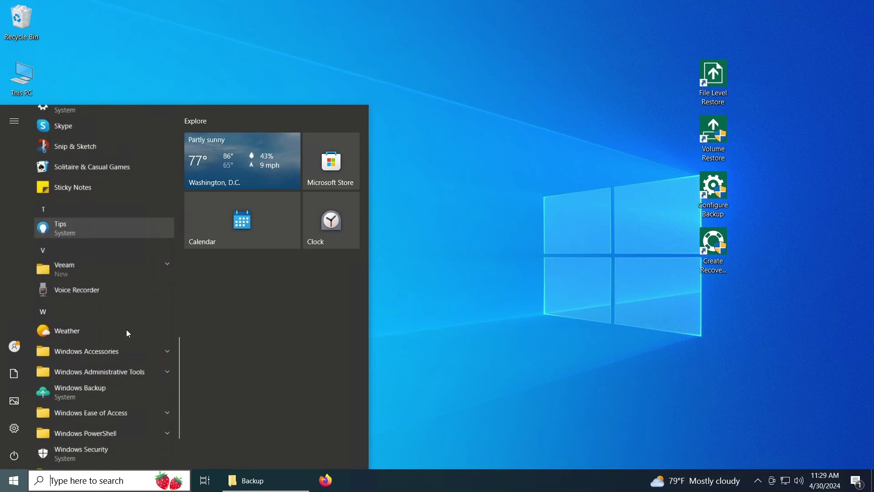
{"action": "left_click", "coordinate": [100, 266]}
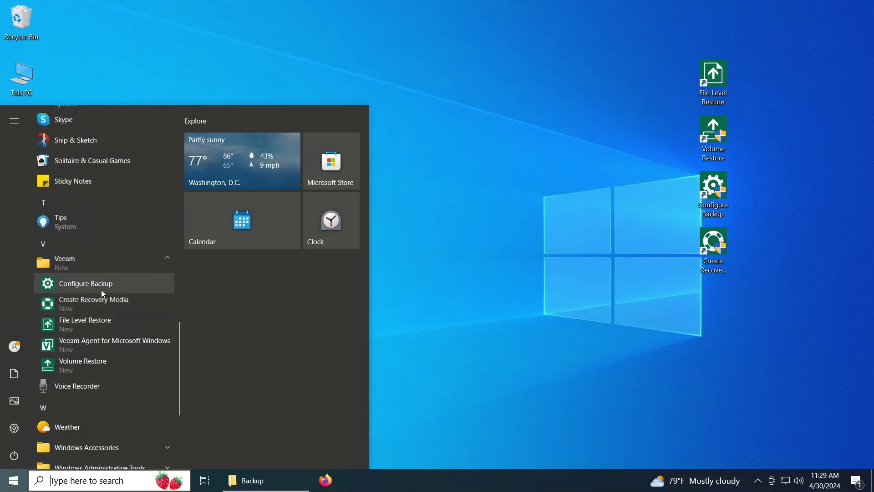
{"action": "left_click", "coordinate": [559, 365]}
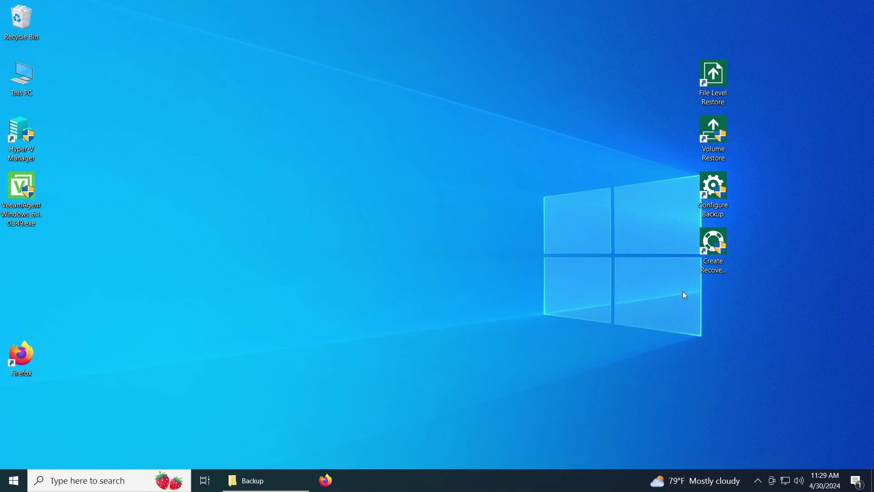
- Select the Create Recovery Media shortcut, then the installer file, and clear the selection
{"action": "left_click", "coordinate": [722, 261]}
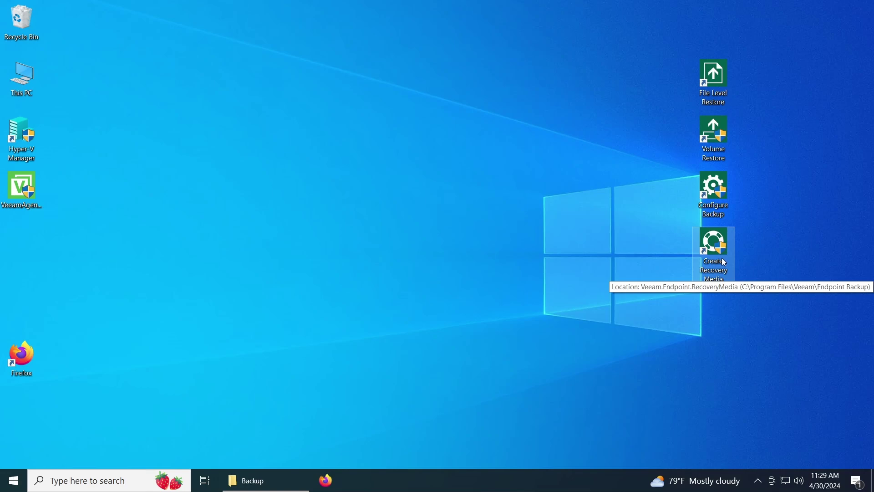
{"action": "left_click", "coordinate": [23, 191]}
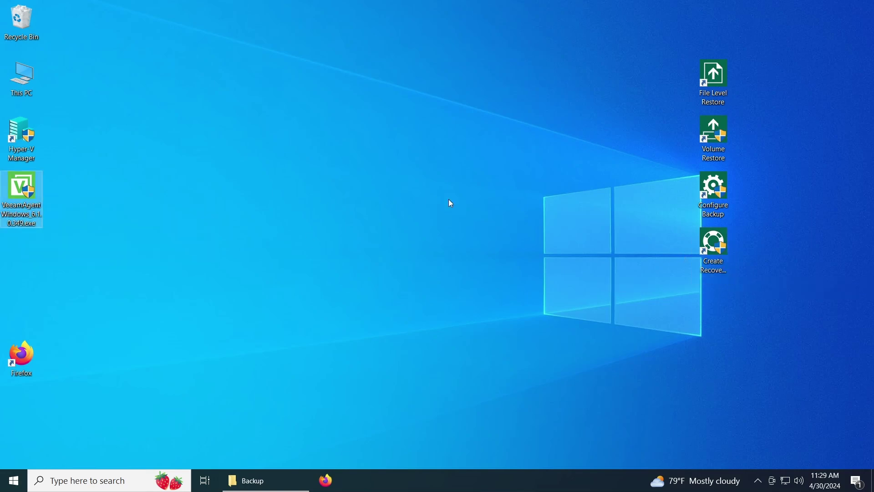
{"action": "left_click", "coordinate": [594, 251]}
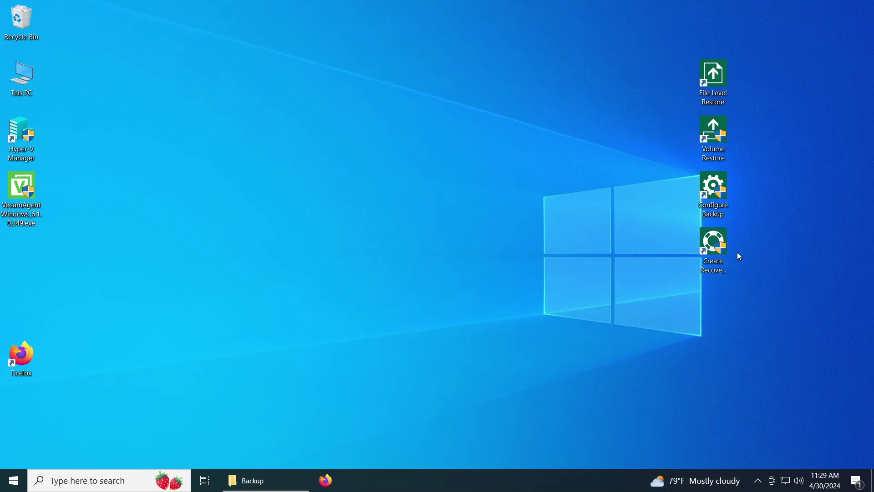
- Launch Create Recovery Media from its desktop shortcut and approve the User Account Control prompt
{"action": "double_click", "coordinate": [724, 255]}
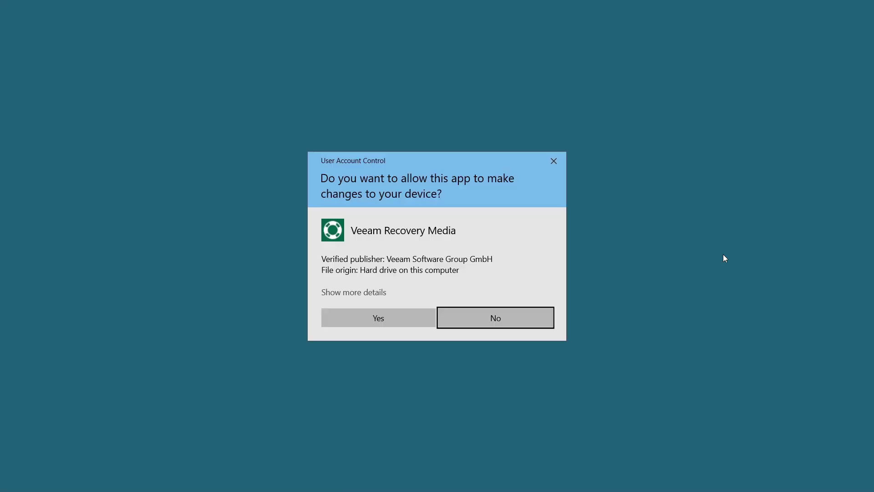
{"action": "left_click", "coordinate": [386, 320]}
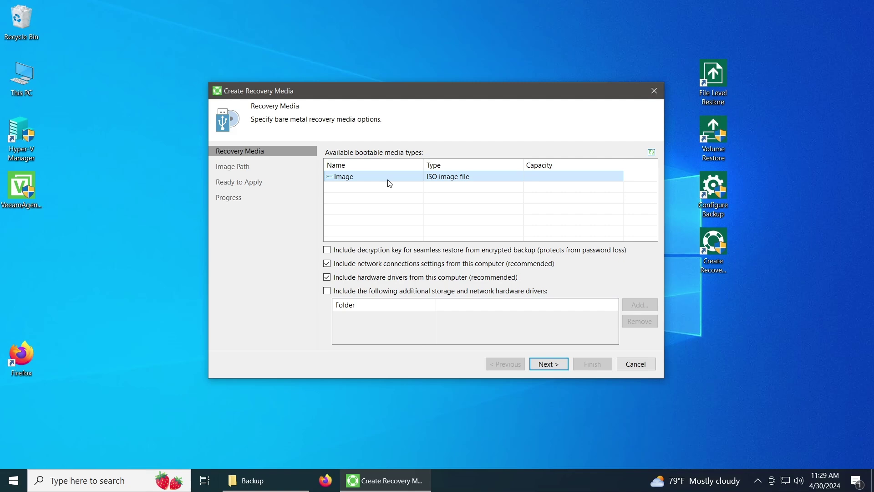
- On the Image Path step, require share access credentials and enter the share's username and password
{"action": "left_click", "coordinate": [548, 366]}
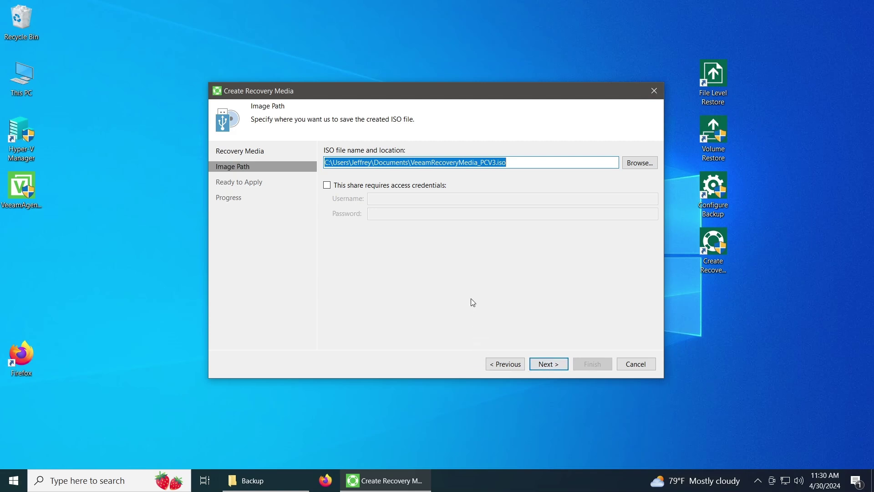
{"action": "left_click", "coordinate": [359, 186]}
{"action": "left_click", "coordinate": [424, 197]}
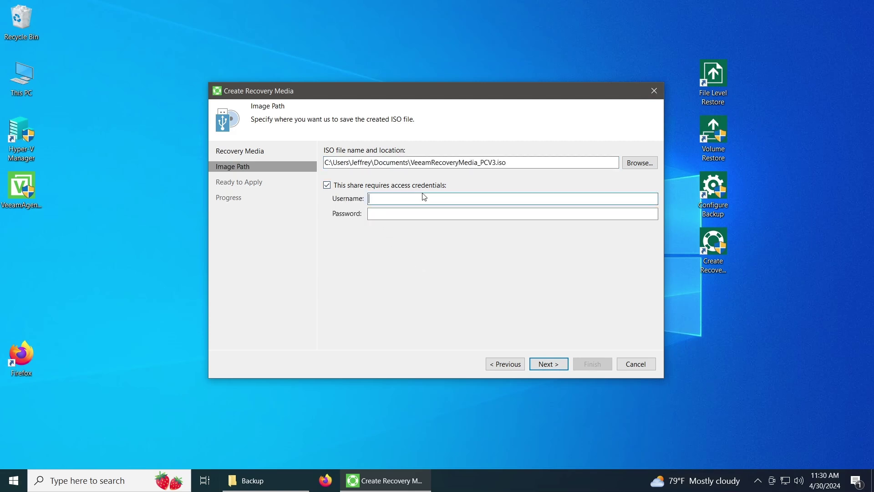
{"action": "type", "text": "GAMESTATIONV2\\jeffrey"}
{"action": "key", "text": "Tab"}
{"action": "type", "text": "*****"}
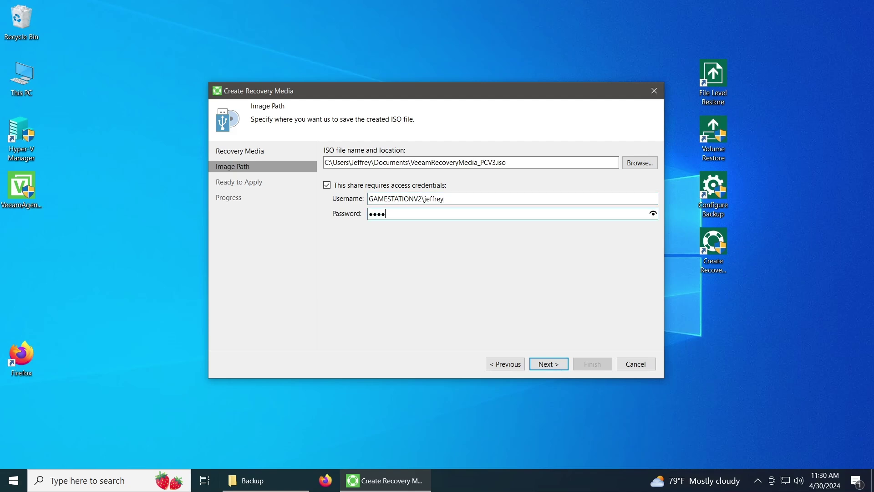
{"action": "type", "text": "**"}
- Browse to Network > GAMESTATIONV2 > files > Backup and save the ISO location there
{"action": "left_click", "coordinate": [642, 160]}
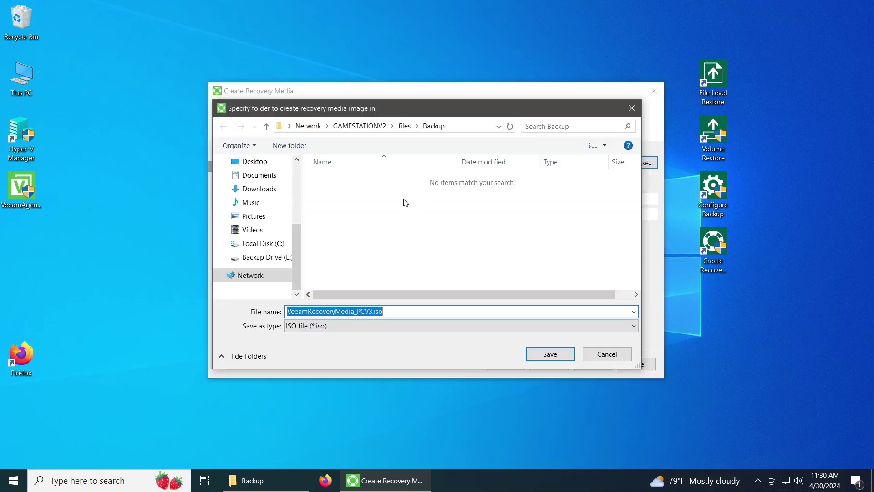
{"action": "left_click", "coordinate": [267, 277]}
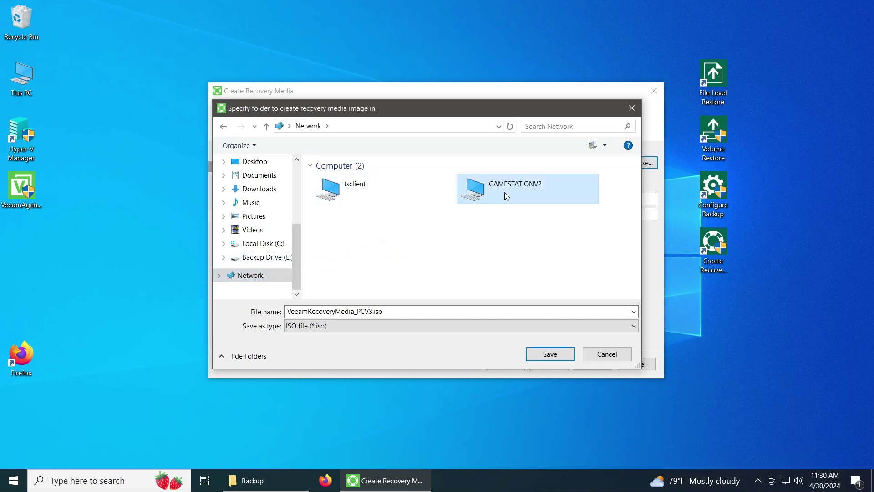
{"action": "double_click", "coordinate": [505, 192]}
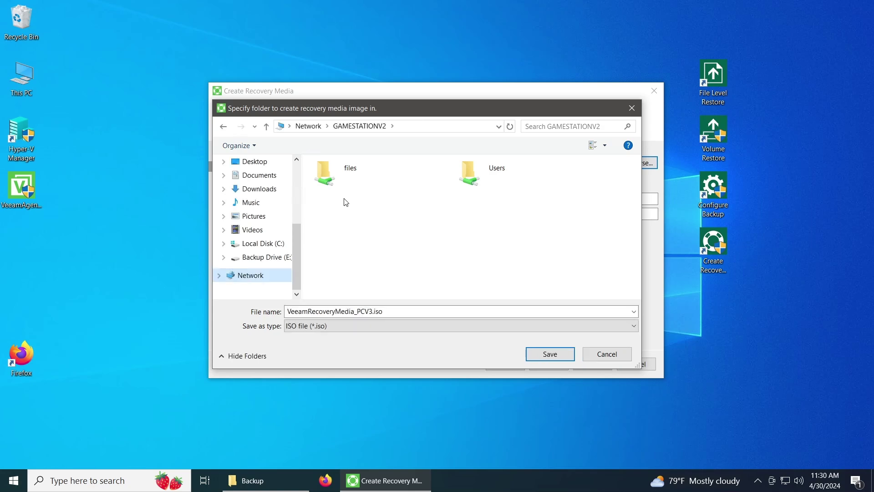
{"action": "left_click", "coordinate": [324, 175]}
{"action": "double_click", "coordinate": [324, 175]}
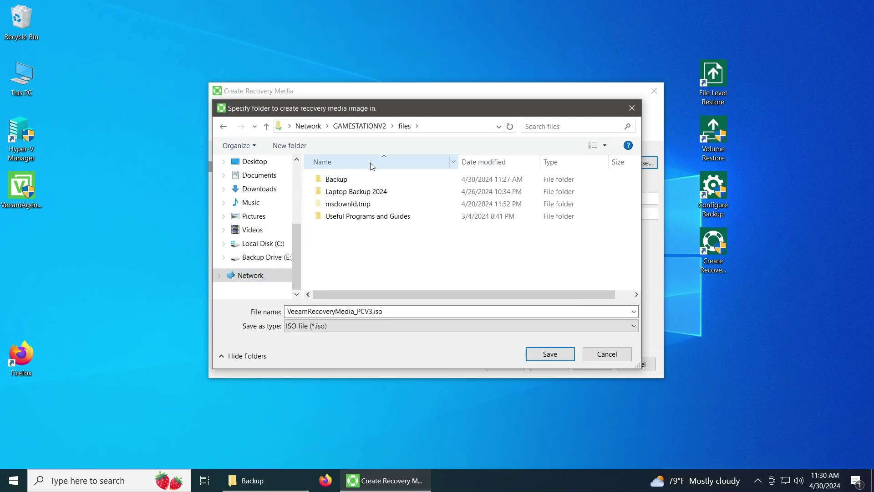
{"action": "double_click", "coordinate": [354, 183]}
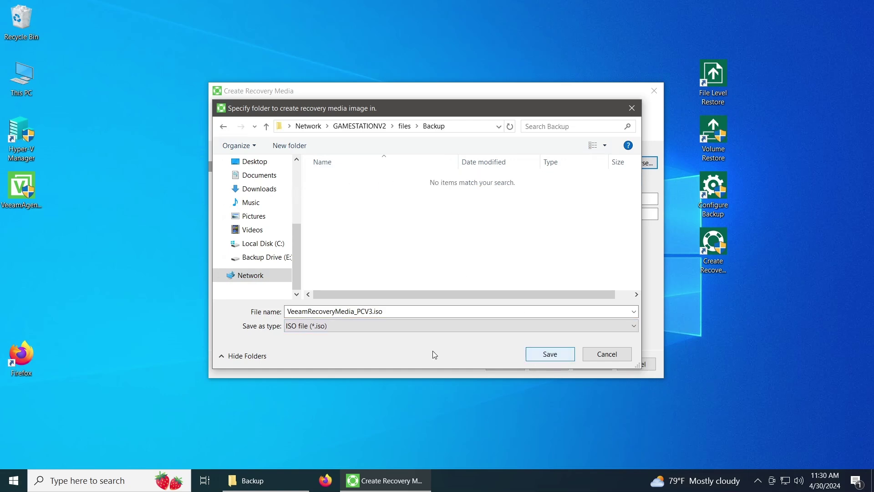
{"action": "left_click", "coordinate": [546, 358]}
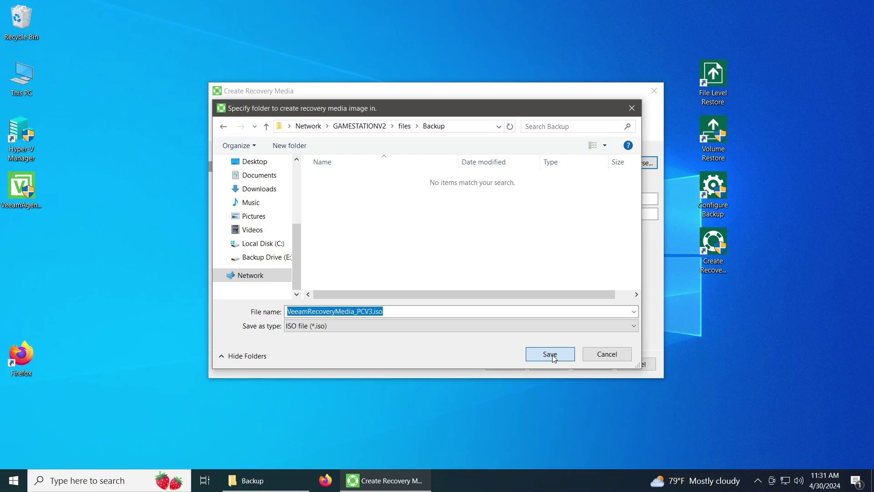
- Confirm the Backup folder, review the summary, and create VeeamRecoveryMedia_PCV3.iso
{"action": "left_click", "coordinate": [554, 358]}
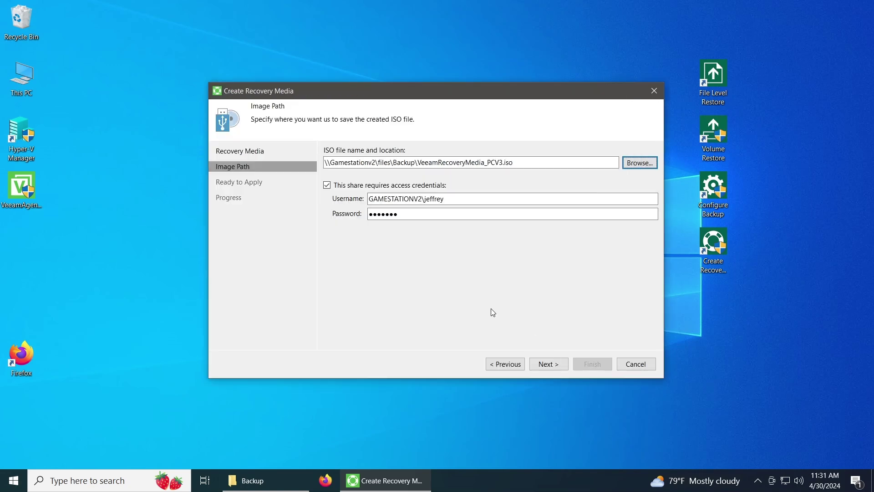
{"action": "left_click", "coordinate": [563, 369]}
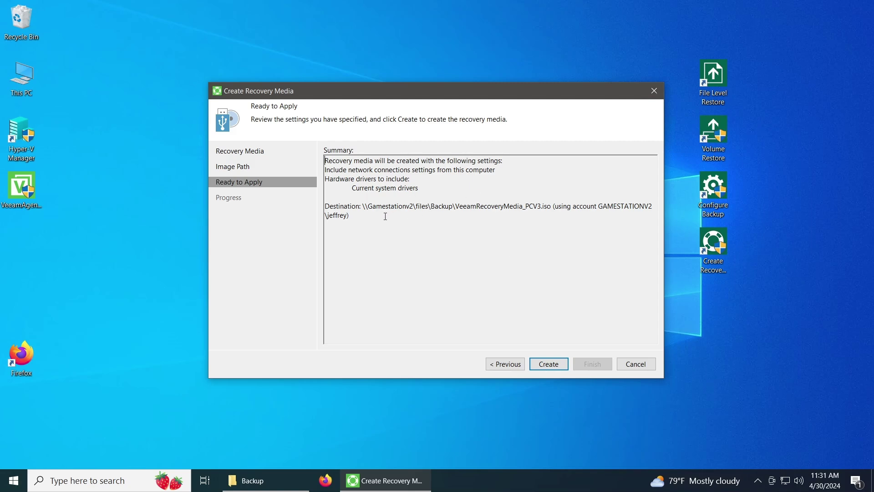
{"action": "left_click", "coordinate": [549, 364]}
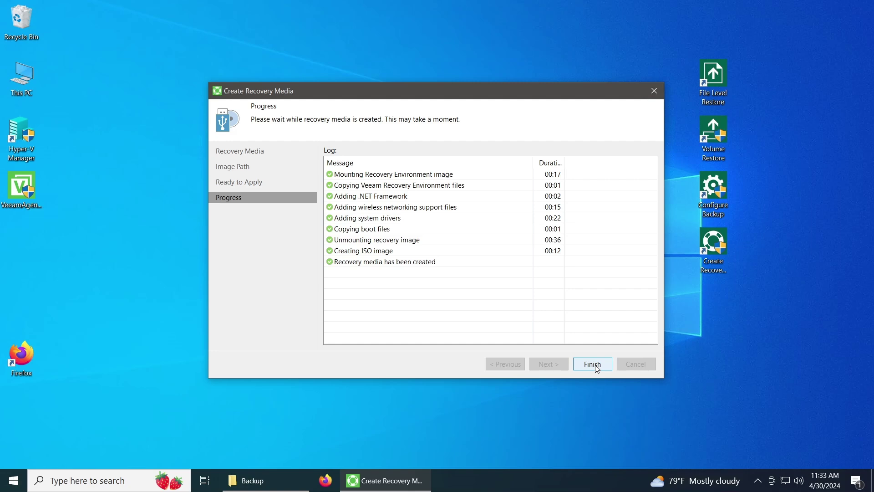
- Close the finished wizard, open Veeam Agent from the tray, and try adding a job, dismissing the multiple-jobs warning
{"action": "left_click", "coordinate": [592, 364]}
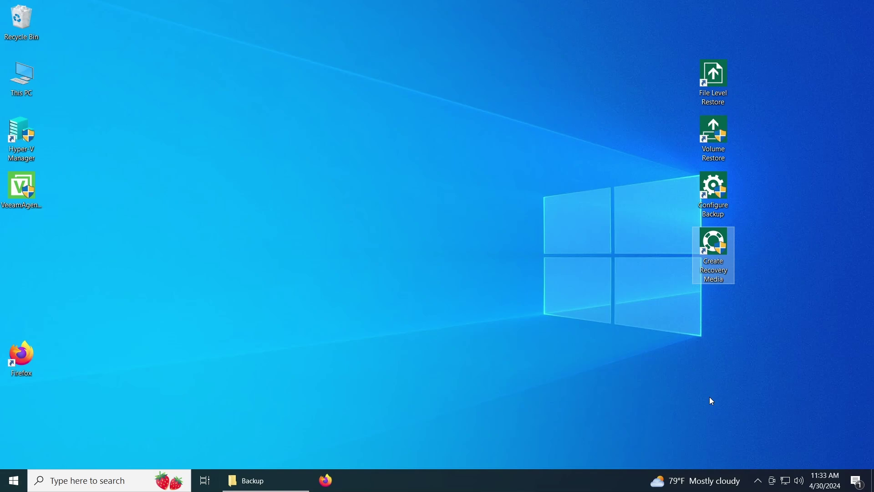
{"action": "left_click", "coordinate": [763, 483]}
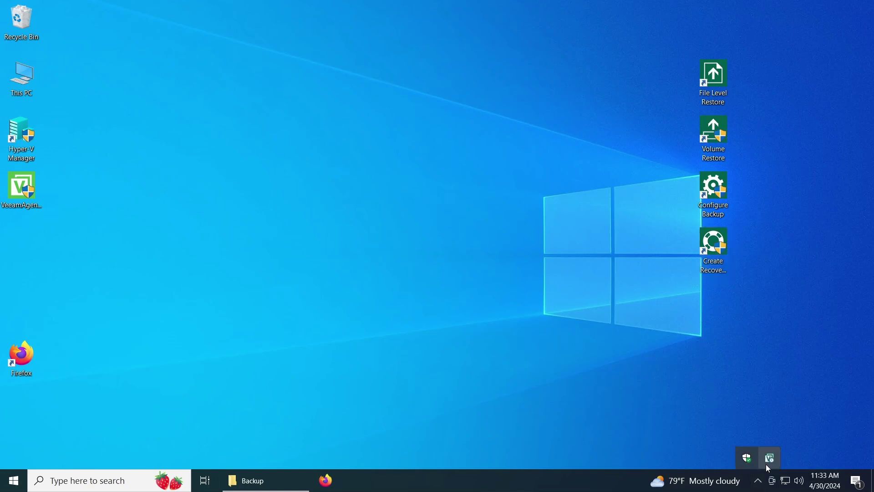
{"action": "mouse_move", "coordinate": [769, 465]}
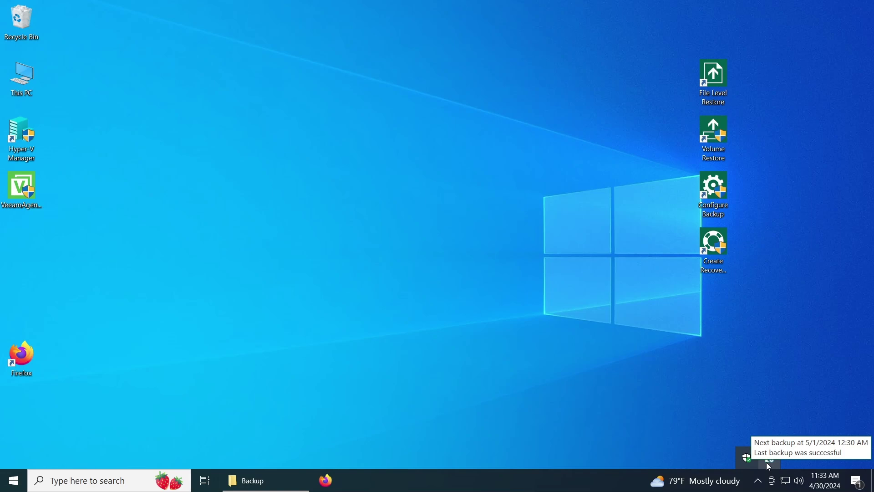
{"action": "double_click", "coordinate": [768, 464]}
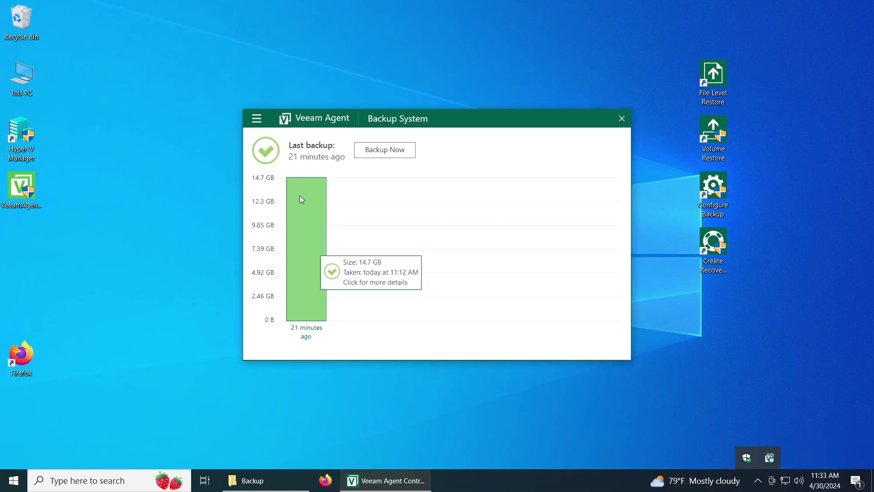
{"action": "left_click", "coordinate": [258, 120]}
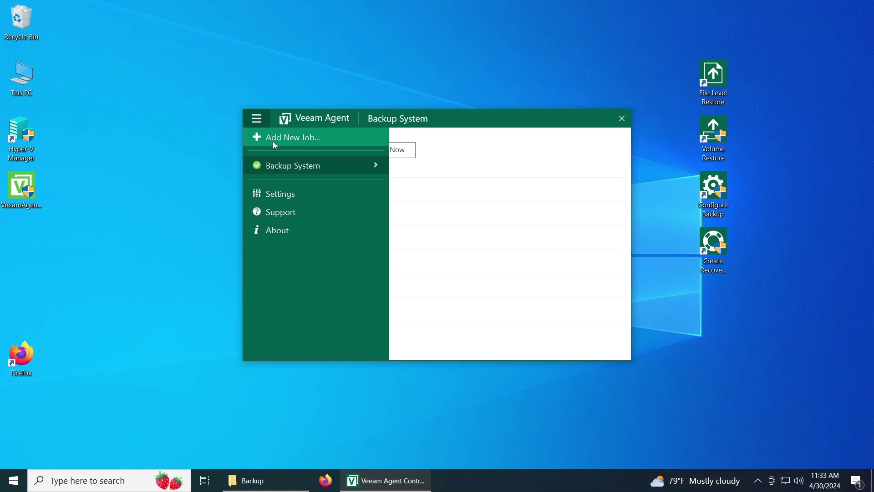
{"action": "left_click", "coordinate": [292, 144]}
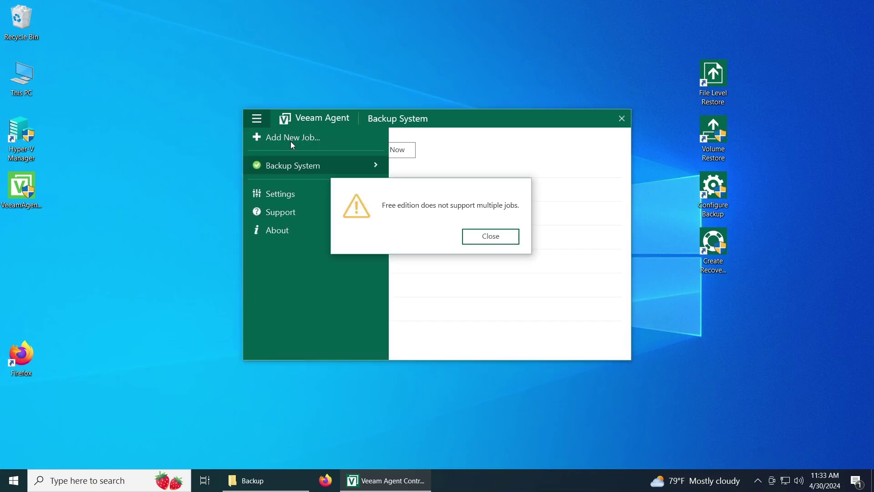
{"action": "left_click", "coordinate": [487, 241]}
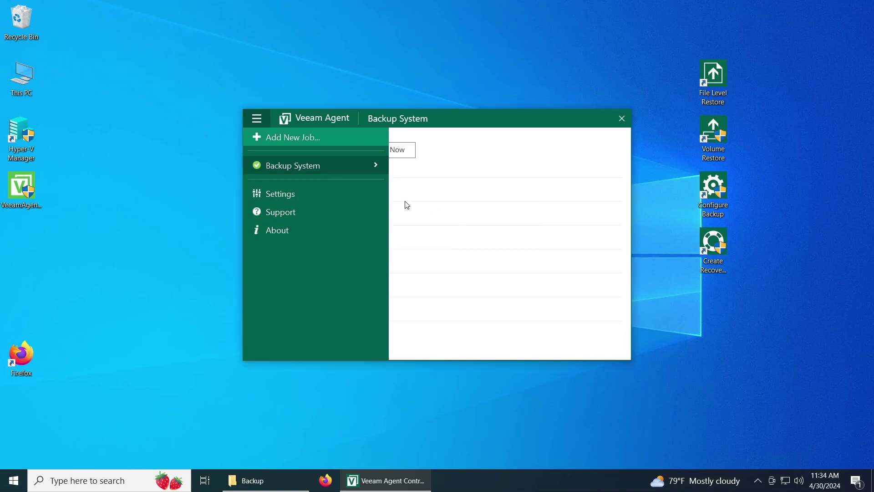
- Remove the existing Backup System job from the navigation menu and confirm the deletion
{"action": "left_click", "coordinate": [345, 165]}
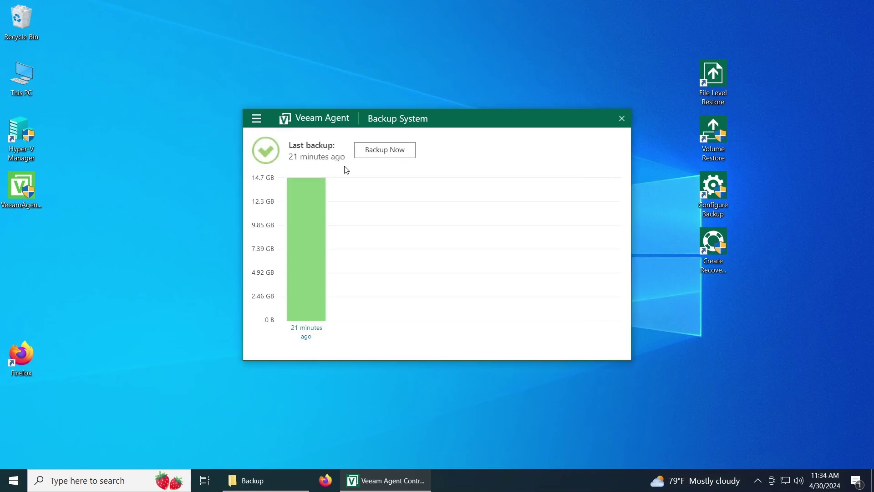
{"action": "left_click", "coordinate": [258, 118]}
{"action": "mouse_move", "coordinate": [357, 164]}
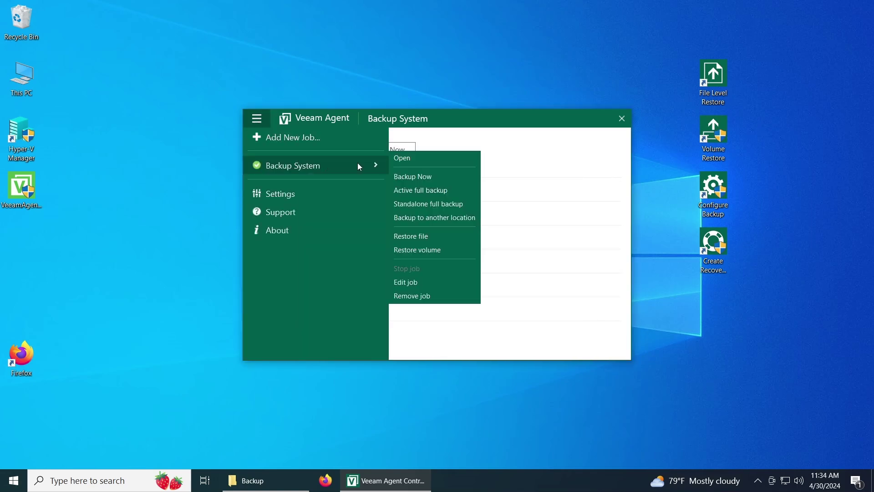
{"action": "left_click", "coordinate": [423, 296]}
{"action": "left_click", "coordinate": [414, 236]}
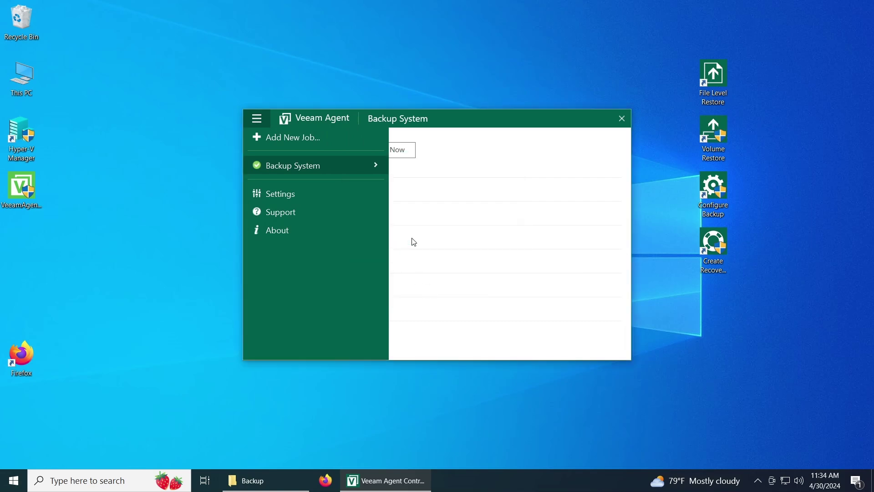
- Add a new job, name it 'PCV3 Backup 2024', and replace the default description with 'Backup'
{"action": "left_click", "coordinate": [305, 138]}
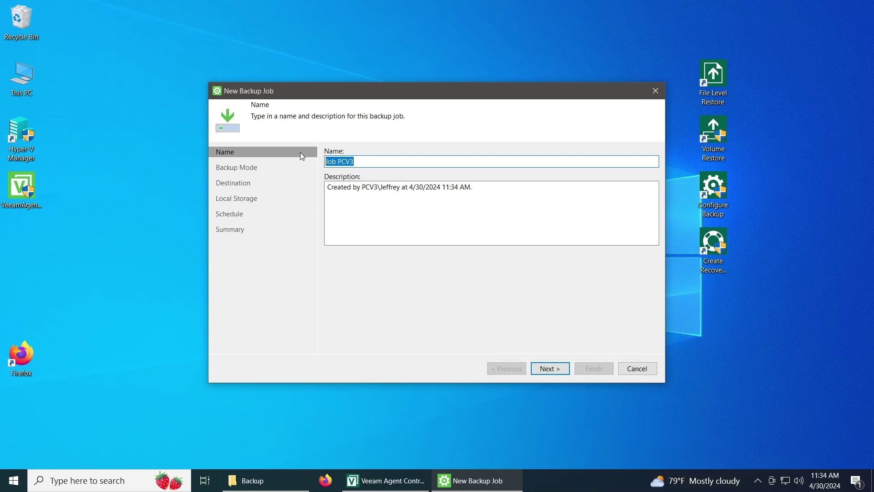
{"action": "type", "text": "PCV3"}
{"action": "type", "text": " B"}
{"action": "type", "text": "CD"}
{"action": "key", "text": "BackSpace"}
{"action": "key", "text": "BackSpace"}
{"action": "type", "text": "ackup 2024"}
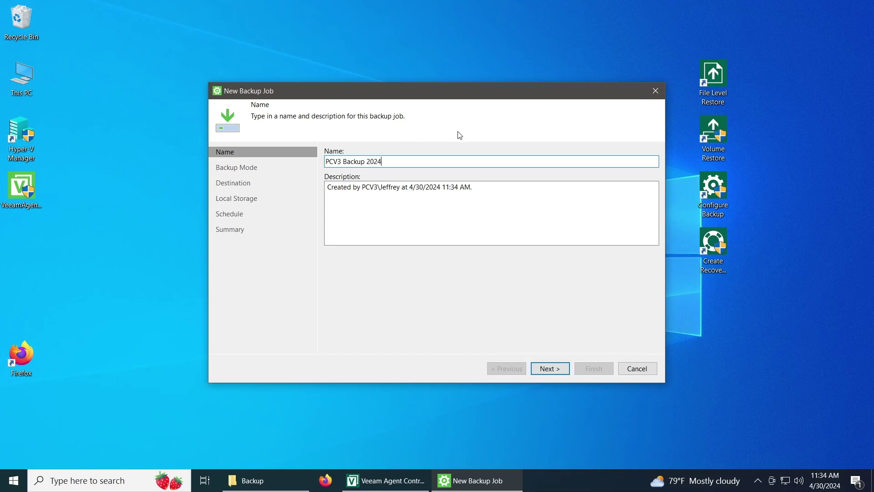
{"action": "left_click_drag", "start_coordinate": [499, 191], "coordinate": [293, 195]}
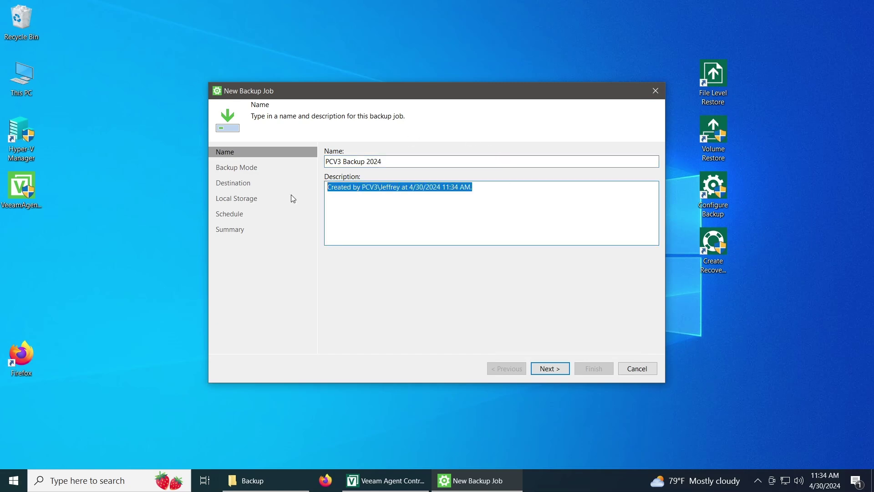
{"action": "type", "text": "B"}
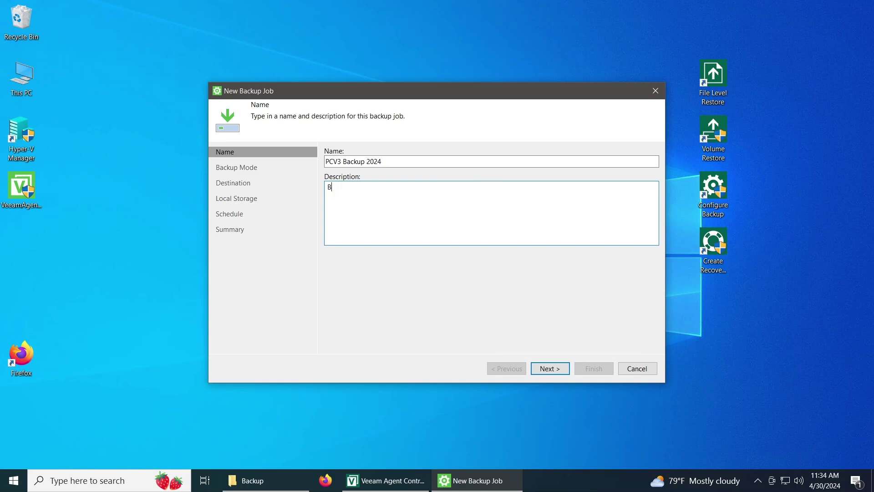
{"action": "type", "text": "ackup"}
- Advance to the Backup Mode step with Entire computer (recommended) selected
{"action": "left_click", "coordinate": [553, 374]}
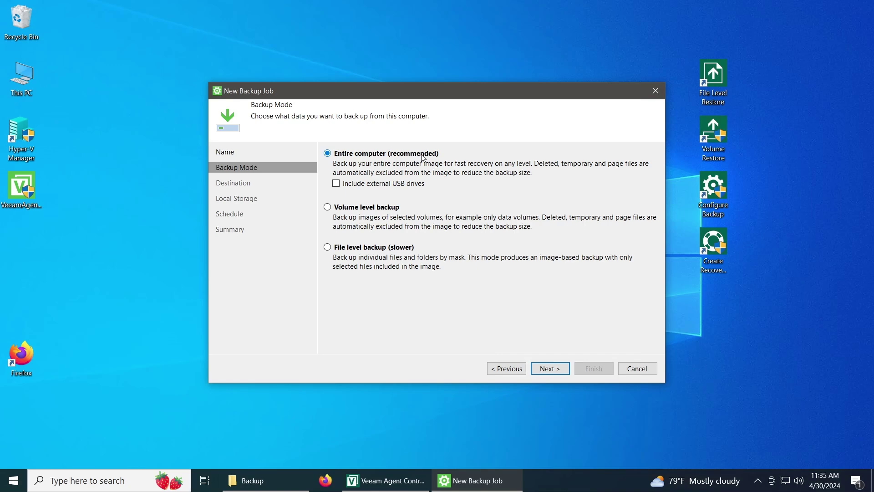
- Keep Entire computer mode, pick Shared folder as the destination, and reach the Shared Folder step
{"action": "left_click", "coordinate": [550, 368]}
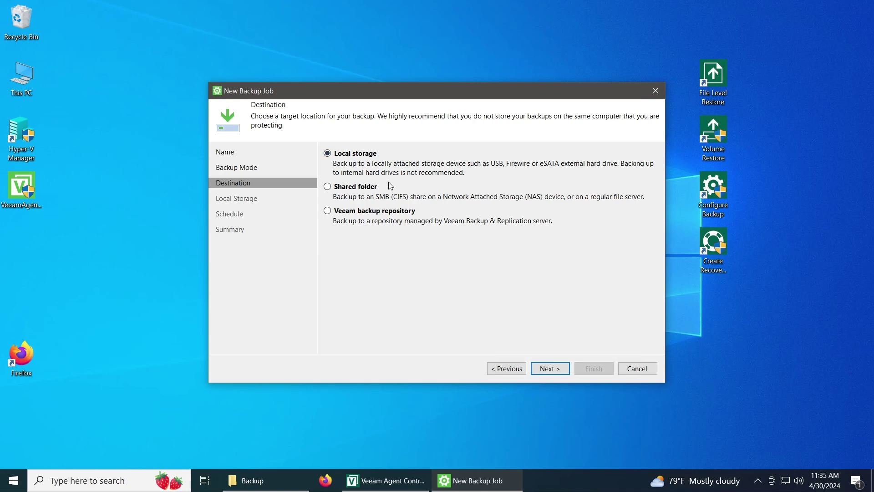
{"action": "left_click", "coordinate": [342, 191]}
{"action": "left_click", "coordinate": [556, 371]}
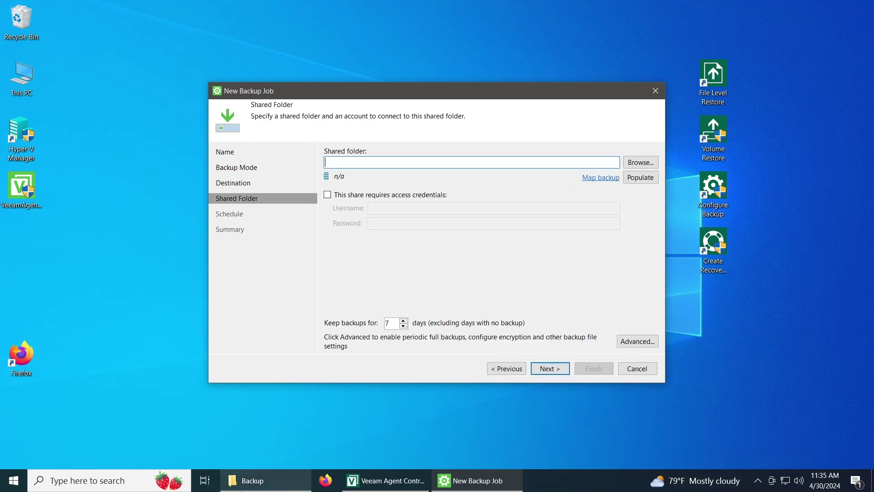
- Copy the \\Gamestationv2\files\Backup path from Explorer and paste it into the Shared folder field
{"action": "left_click", "coordinate": [247, 489]}
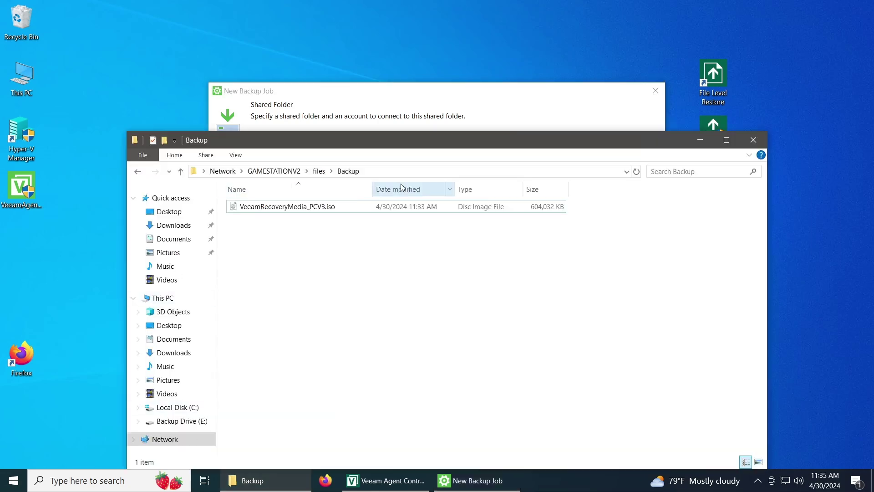
{"action": "left_click", "coordinate": [415, 172]}
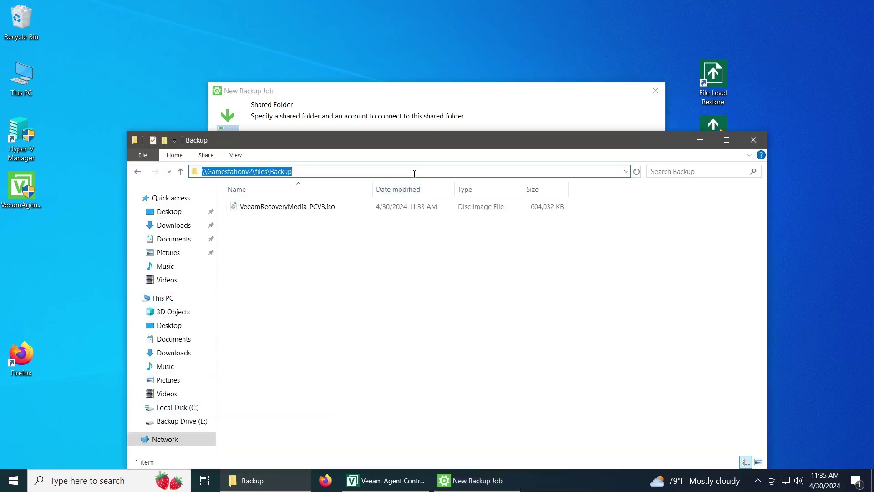
{"action": "right_click", "coordinate": [384, 172]}
{"action": "left_click", "coordinate": [401, 203]}
{"action": "left_click", "coordinate": [705, 139]}
{"action": "right_click", "coordinate": [399, 161]}
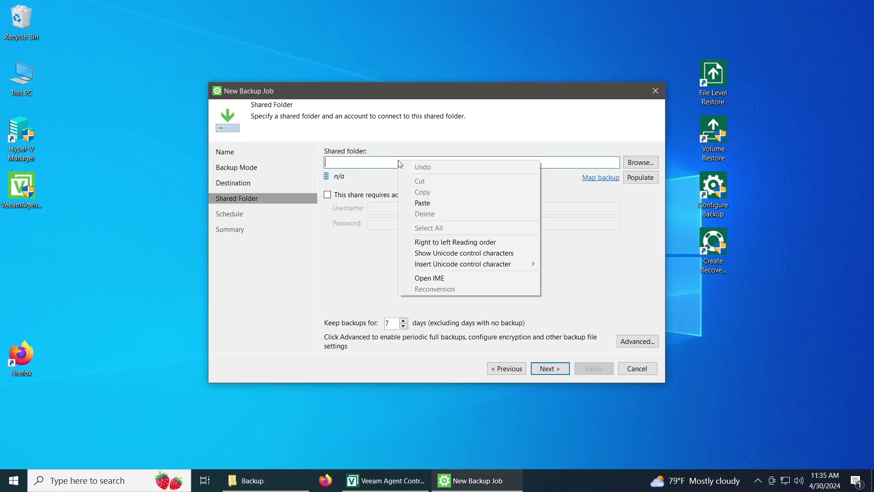
{"action": "left_click", "coordinate": [442, 205]}
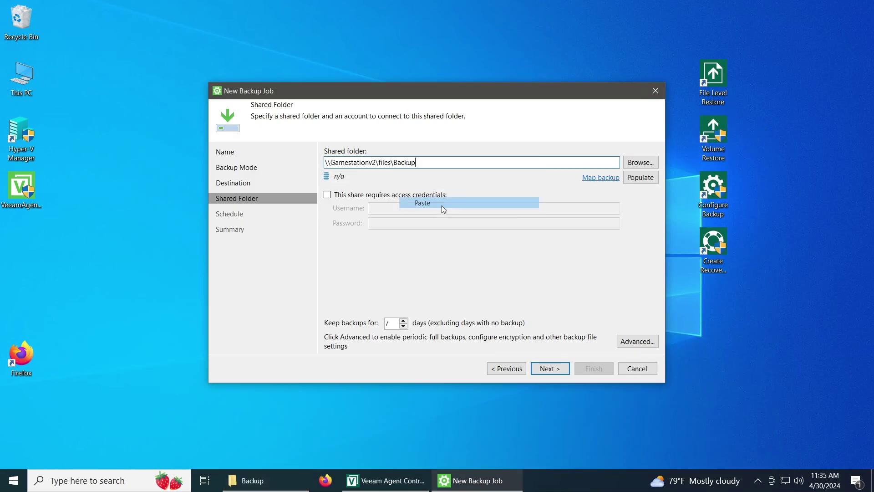
- Enable share access credentials and enter the share account's username and password
{"action": "left_click", "coordinate": [370, 196]}
{"action": "left_click", "coordinate": [385, 210]}
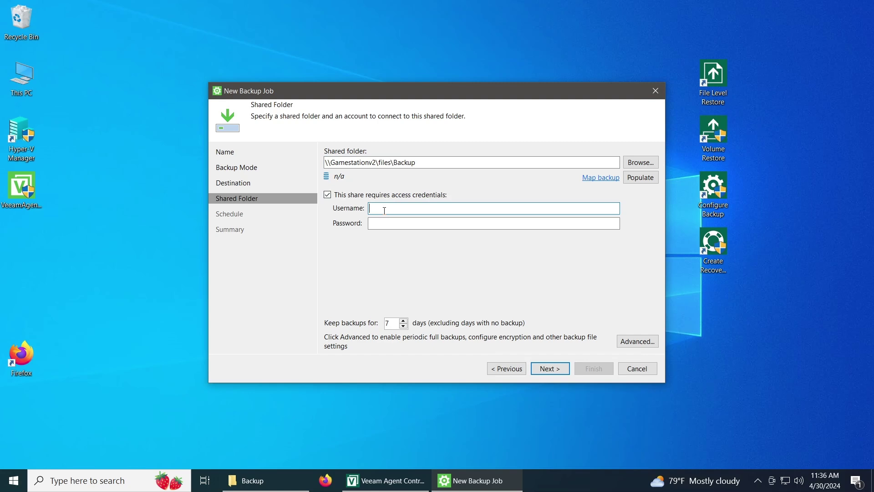
{"action": "type", "text": "GAMESTATIONV2\\jeffrey"}
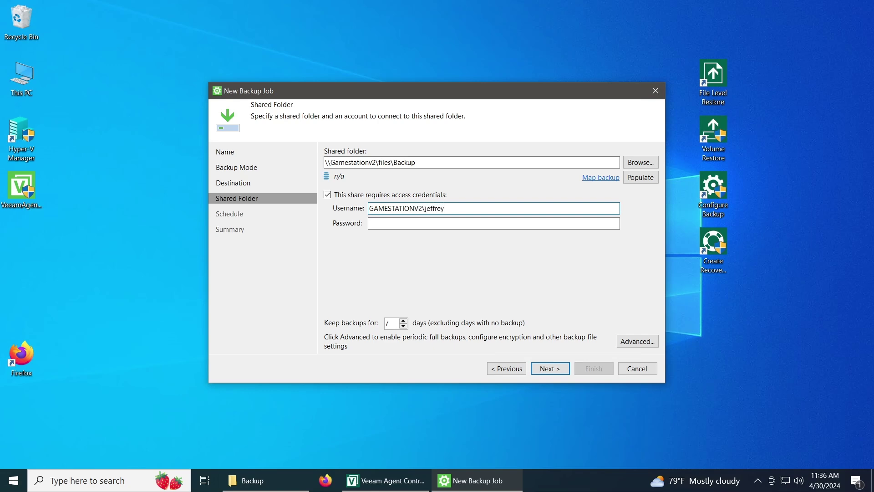
{"action": "key", "text": "Tab"}
{"action": "type", "text": "•••••"}
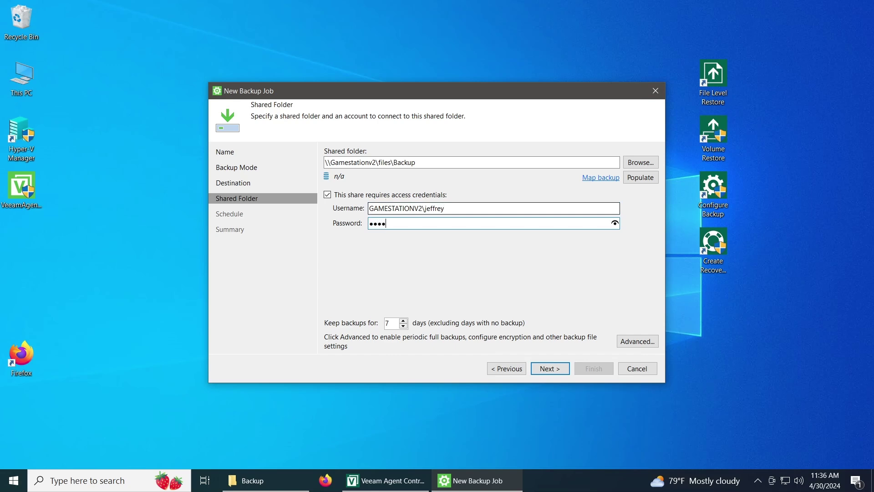
{"action": "type", "text": "••"}
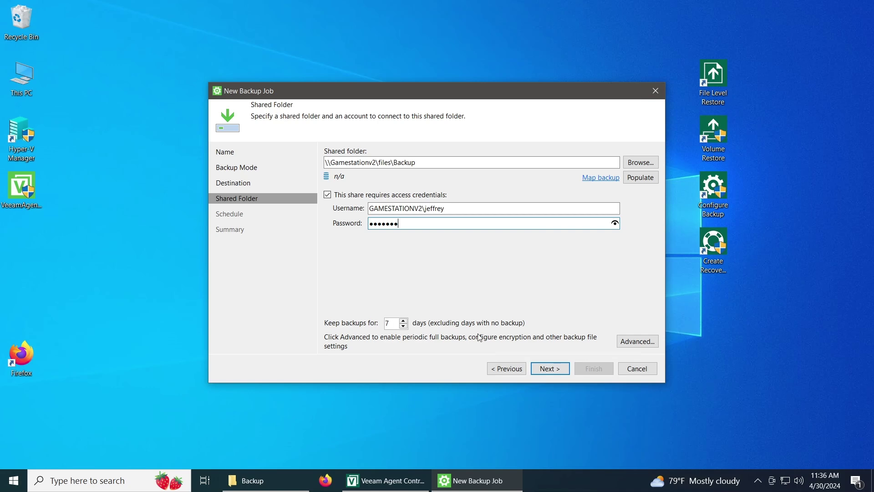
- Schedule the backup to run Everyday, daily at 12:30 AM, and apply it
{"action": "left_click", "coordinate": [565, 373]}
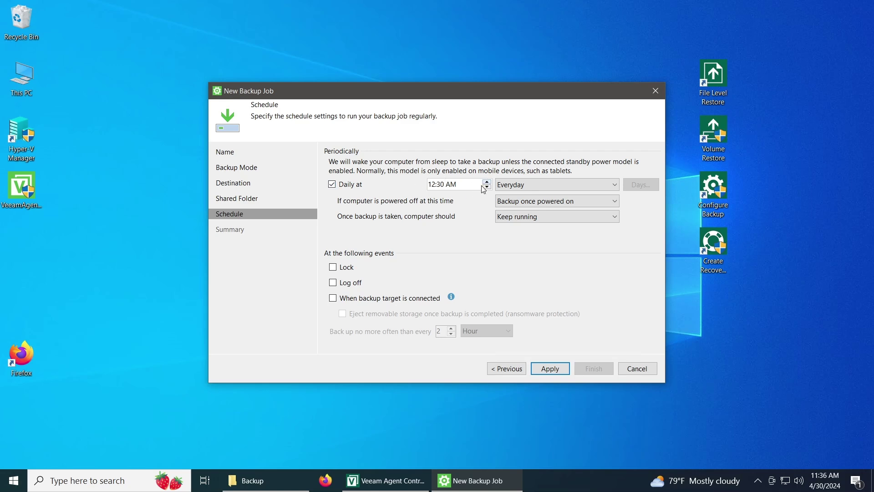
{"action": "left_click", "coordinate": [558, 189]}
{"action": "left_click", "coordinate": [531, 205]}
{"action": "left_click", "coordinate": [555, 184]}
{"action": "left_click", "coordinate": [534, 215]}
{"action": "left_click", "coordinate": [641, 184]}
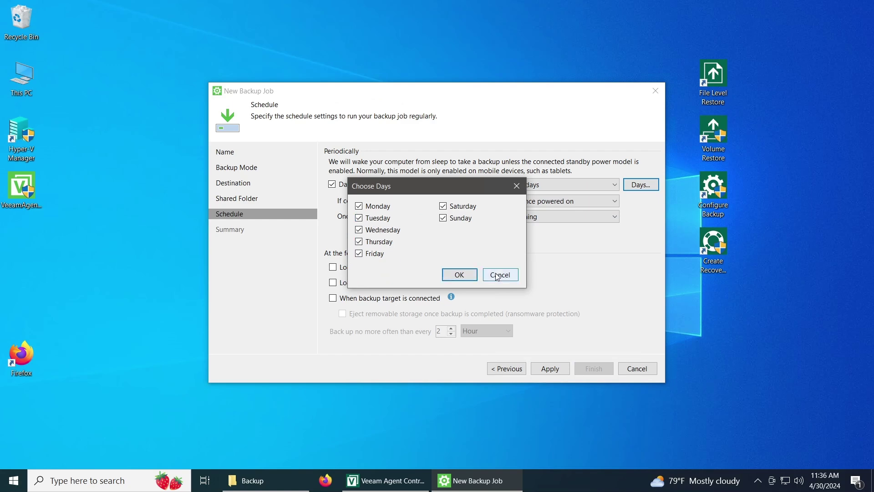
{"action": "left_click", "coordinate": [500, 275]}
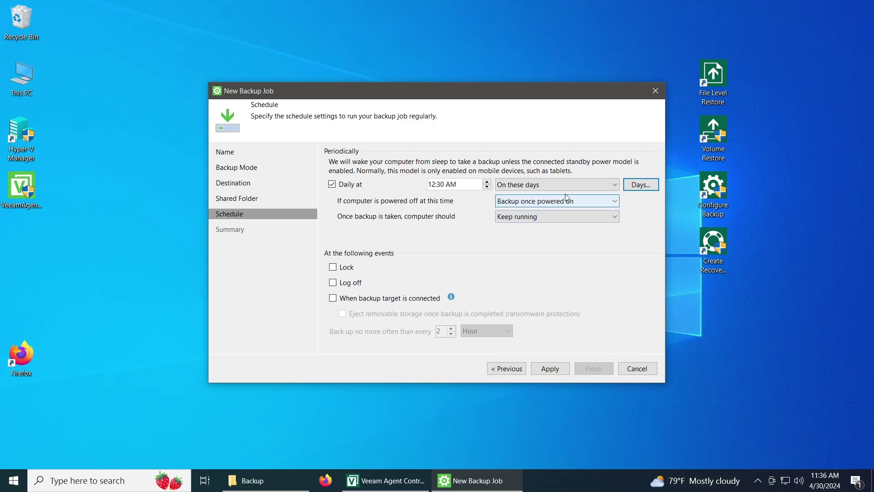
{"action": "left_click", "coordinate": [524, 184]}
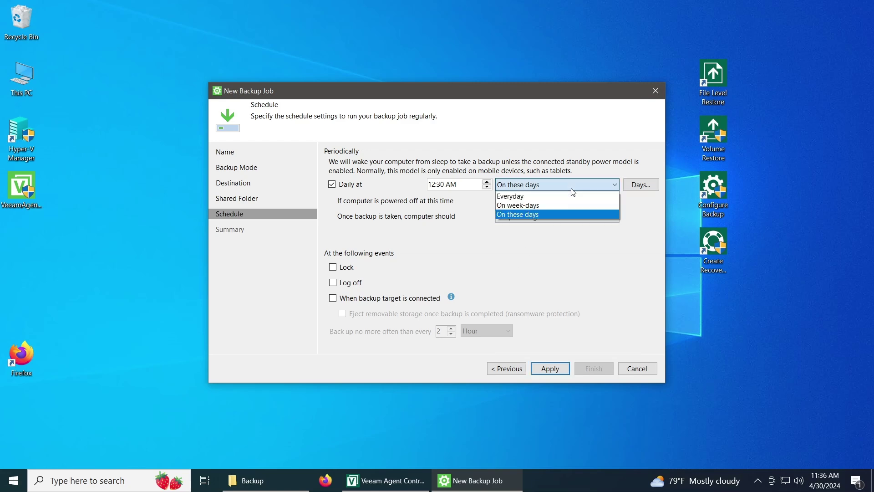
{"action": "left_click", "coordinate": [536, 203]}
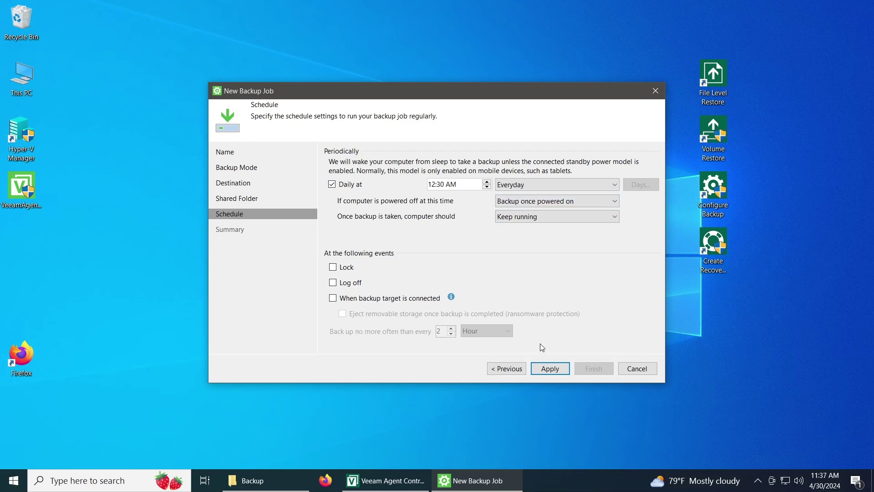
{"action": "left_click", "coordinate": [551, 368]}
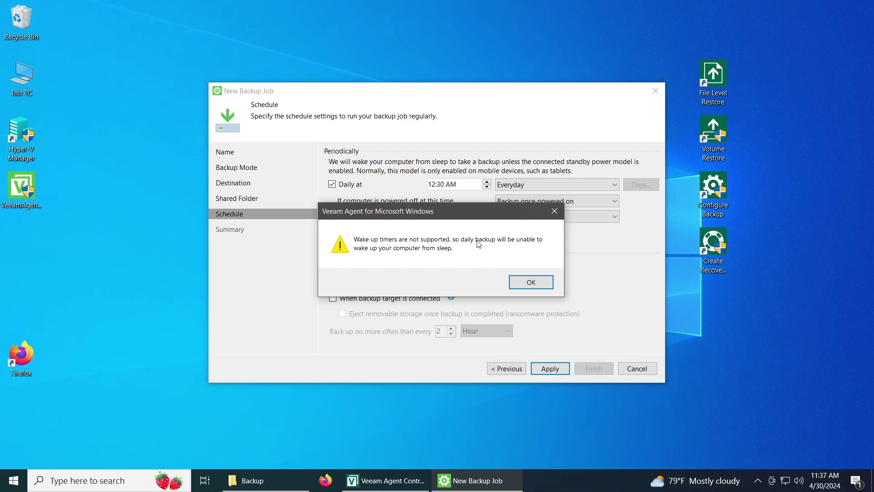
- Dismiss the wake-up timer warning, review the Summary, and finish with 'Run the job when I click Finish' ticked
{"action": "left_click", "coordinate": [540, 284]}
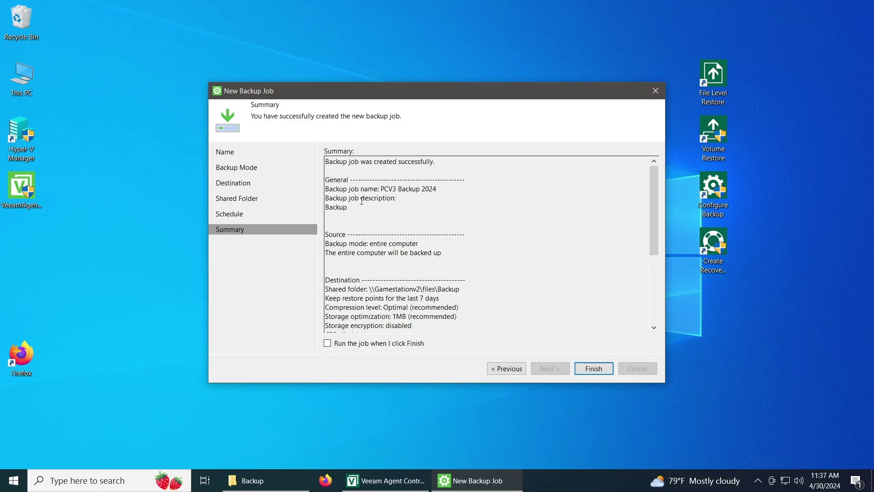
{"action": "scroll", "coordinate": [360, 194], "scroll_direction": "down", "scroll_amount": 3}
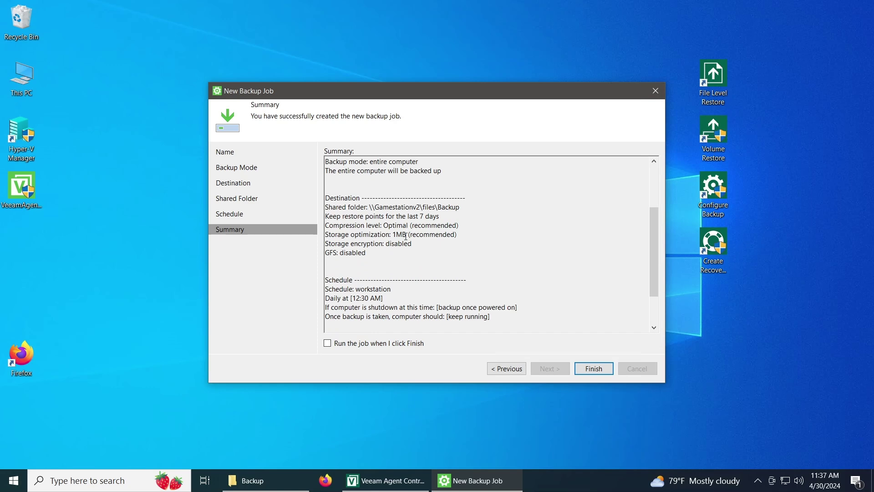
{"action": "scroll", "coordinate": [406, 236], "scroll_direction": "down", "scroll_amount": 2}
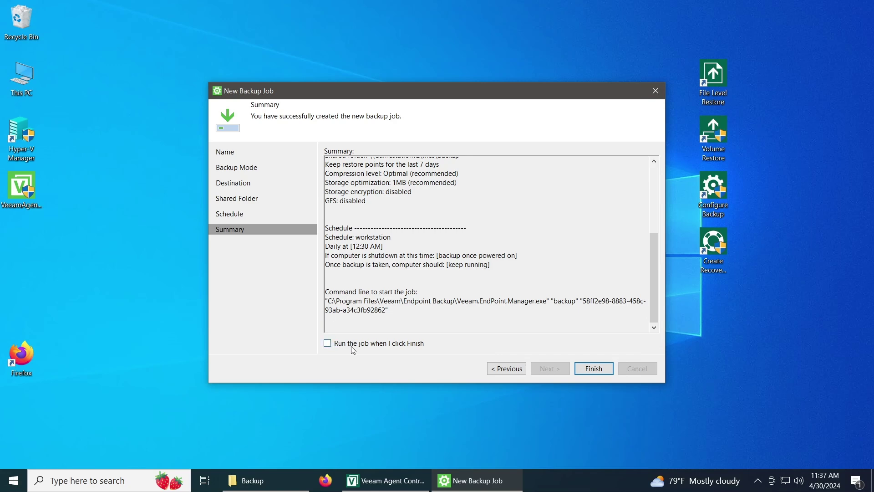
{"action": "left_click", "coordinate": [397, 342]}
{"action": "left_click", "coordinate": [595, 368]}
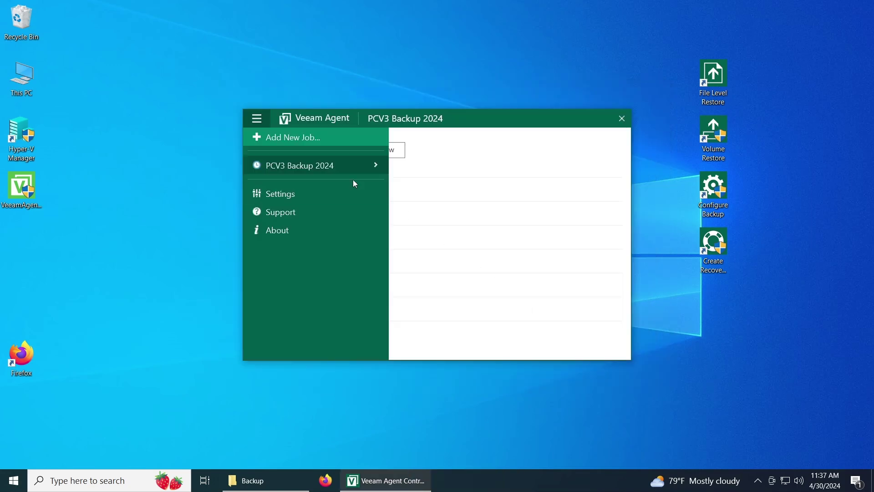
- Watch the PCV3 Backup 2024 job complete its 14.8 GB backup, then close Veeam Agent
{"action": "left_click", "coordinate": [550, 186]}
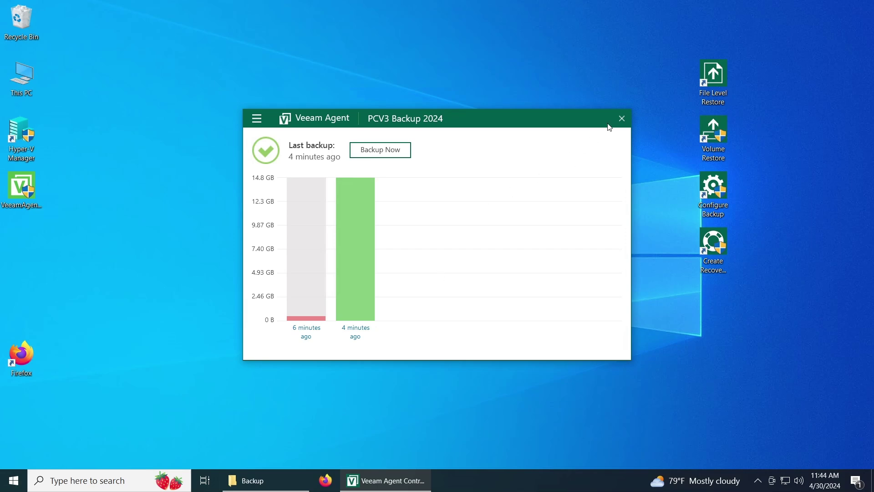
{"action": "left_click", "coordinate": [622, 118]}
{"action": "left_click", "coordinate": [758, 482]}
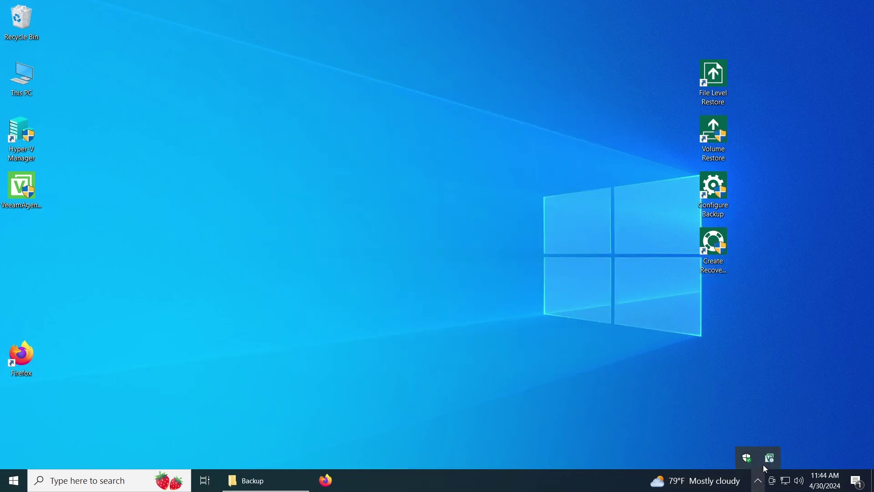
{"action": "left_click", "coordinate": [543, 377]}
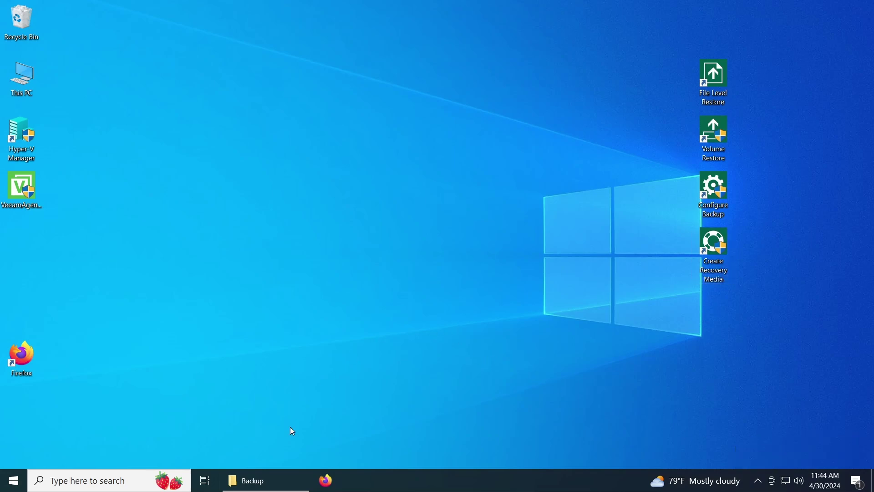
- Open the PCV3 Backup 2024 folder on the share and check the .vbm and 15,532,068 KB .vbk files
{"action": "left_click", "coordinate": [270, 485]}
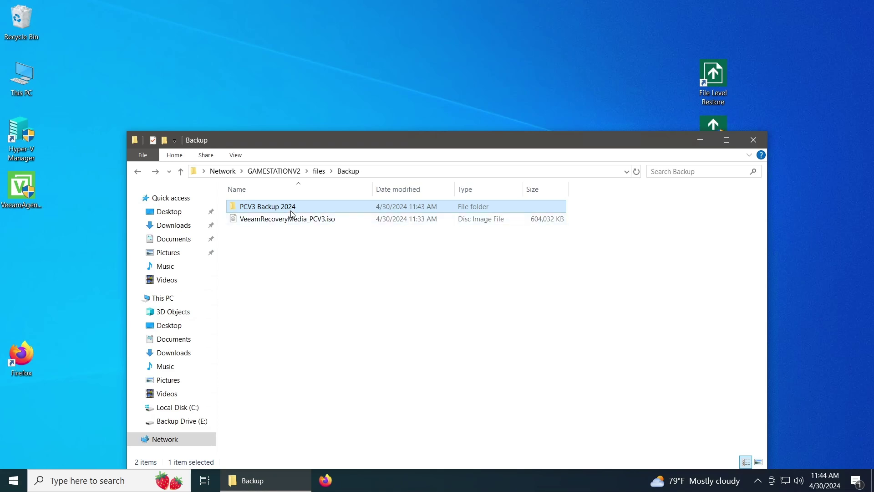
{"action": "left_click", "coordinate": [256, 242]}
{"action": "double_click", "coordinate": [283, 207]}
{"action": "left_click_drag", "start_coordinate": [284, 254], "coordinate": [325, 261]}
{"action": "left_click", "coordinate": [386, 223]}
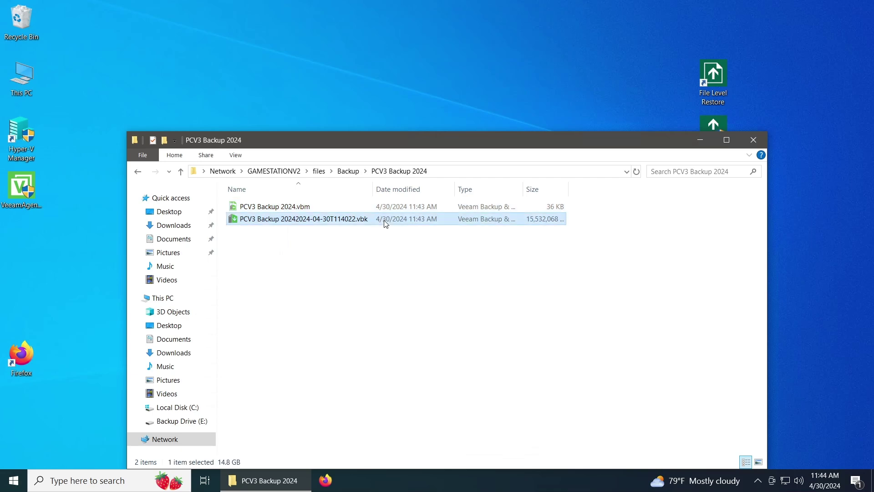
{"action": "left_click", "coordinate": [457, 277]}
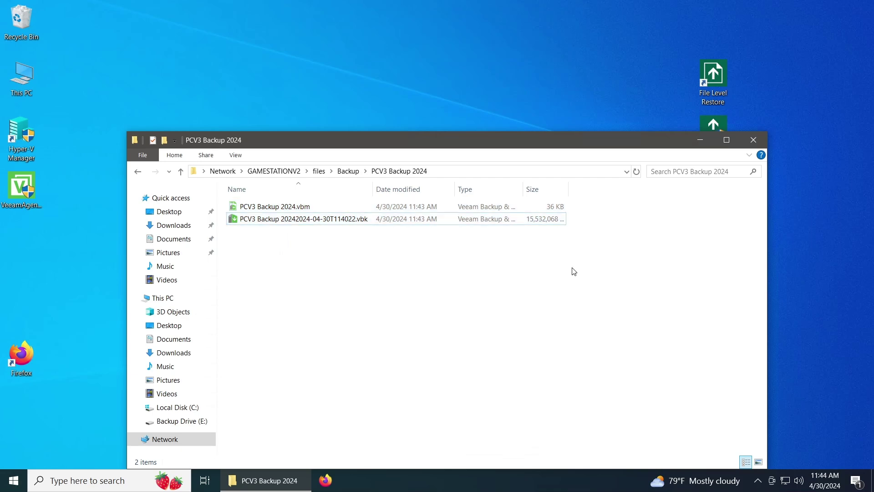
{"action": "left_click", "coordinate": [753, 140]}
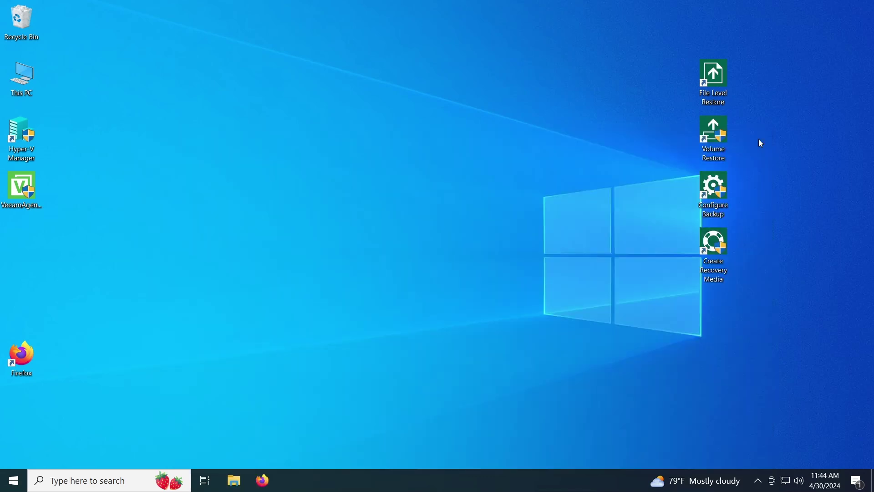